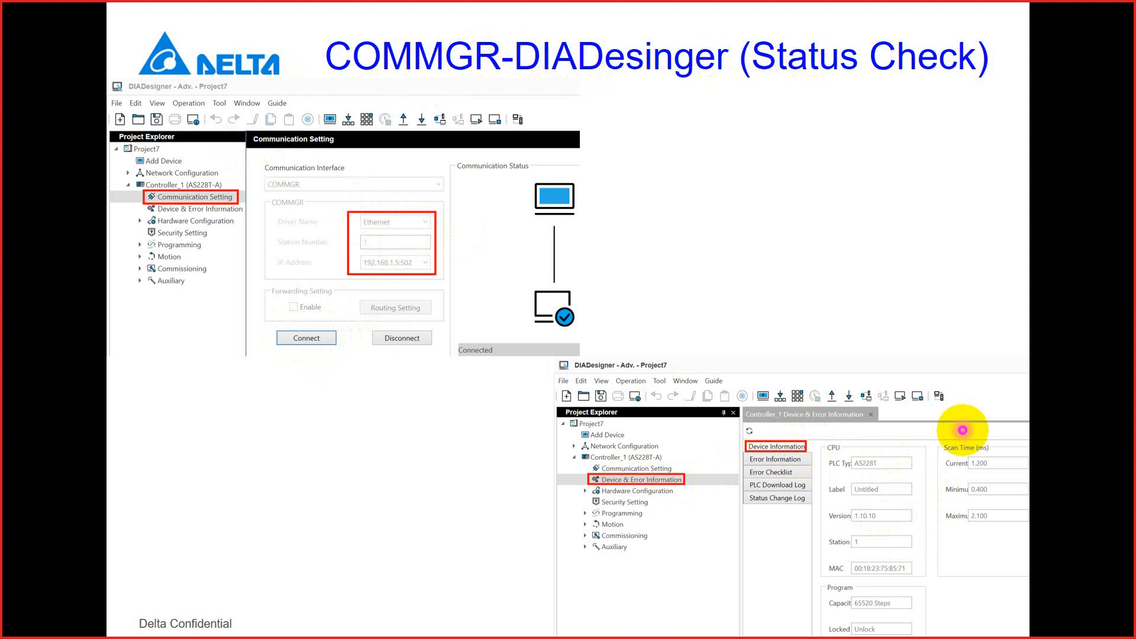
# Leave the slide show and switch to COMMGR.
pyautogui.click(963, 430)
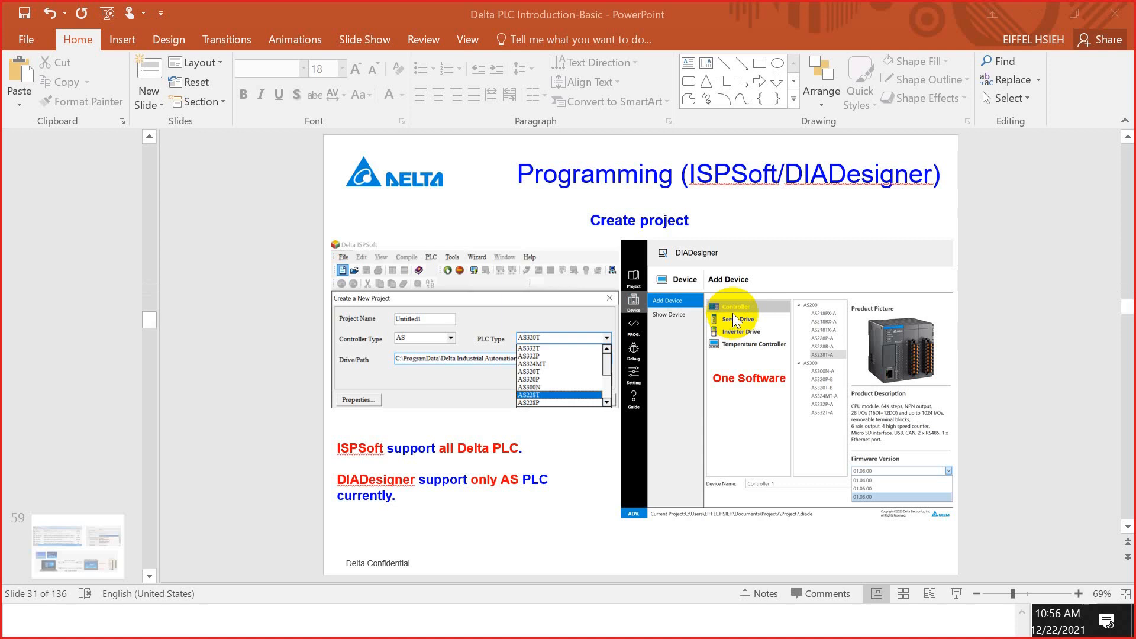
pyautogui.press('Escape')
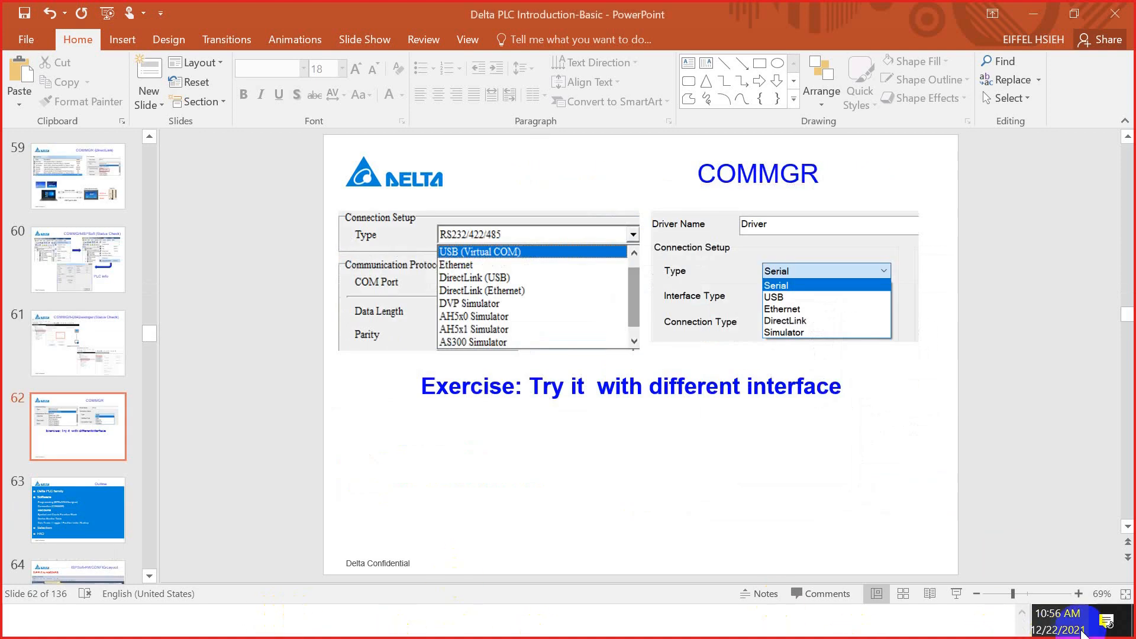
pyautogui.click(1058, 622)
pyautogui.click(330, 621)
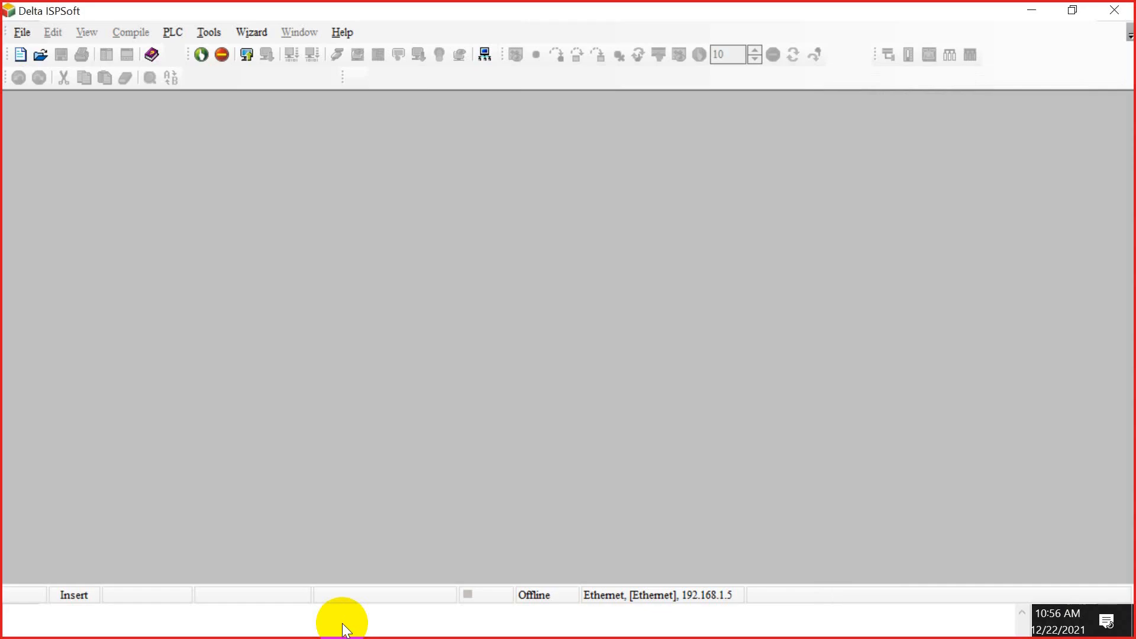
pyautogui.click(1, 634)
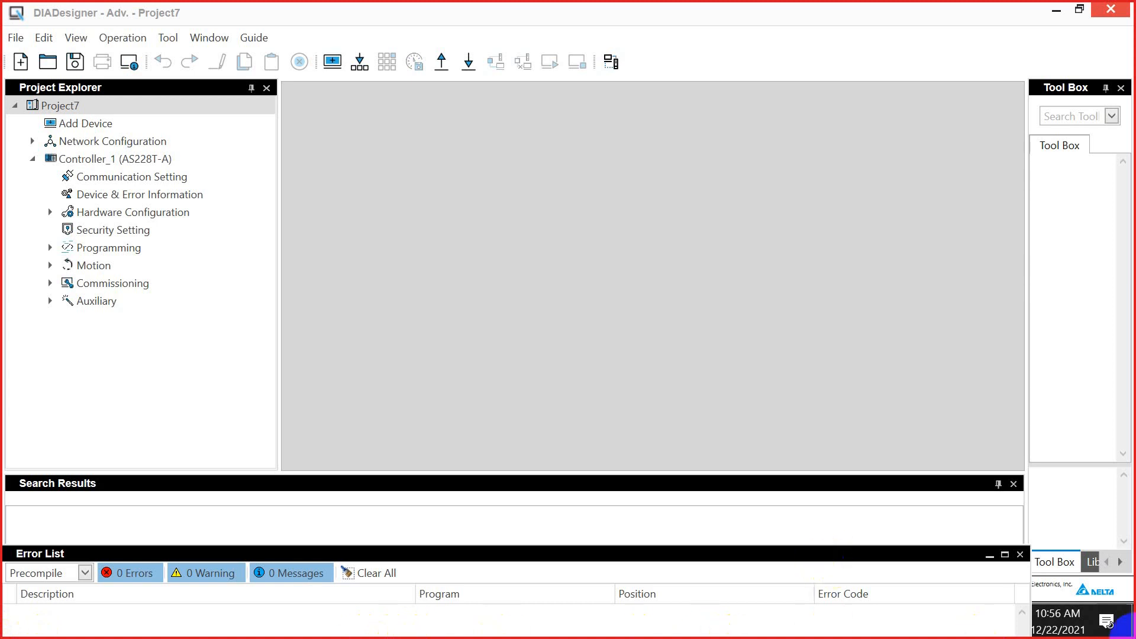
pyautogui.click(1078, 637)
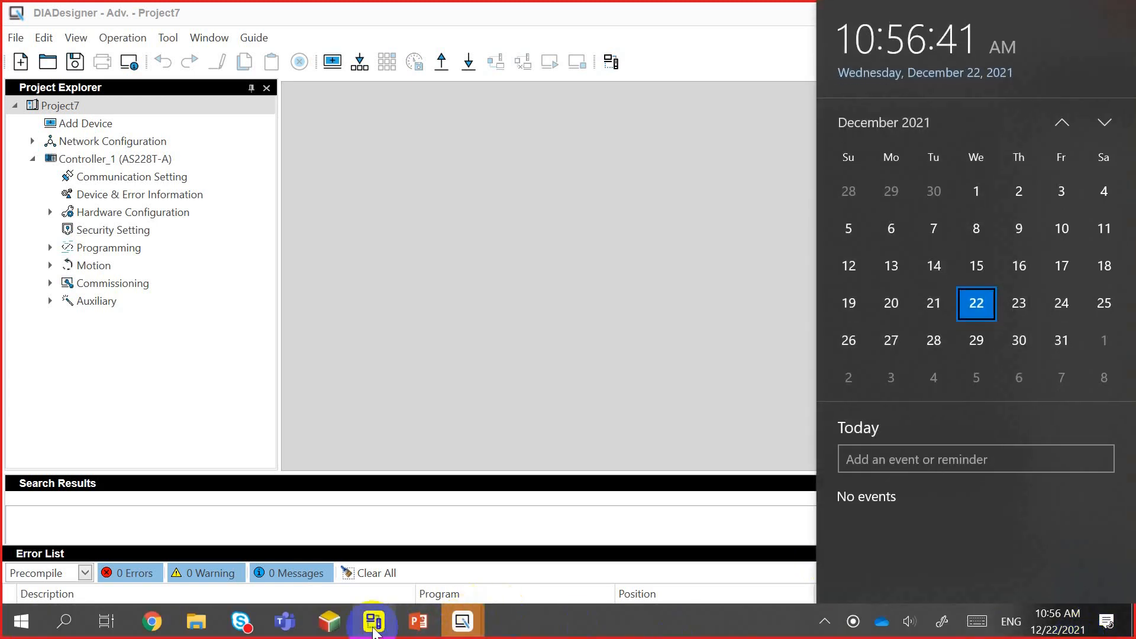
pyautogui.click(374, 622)
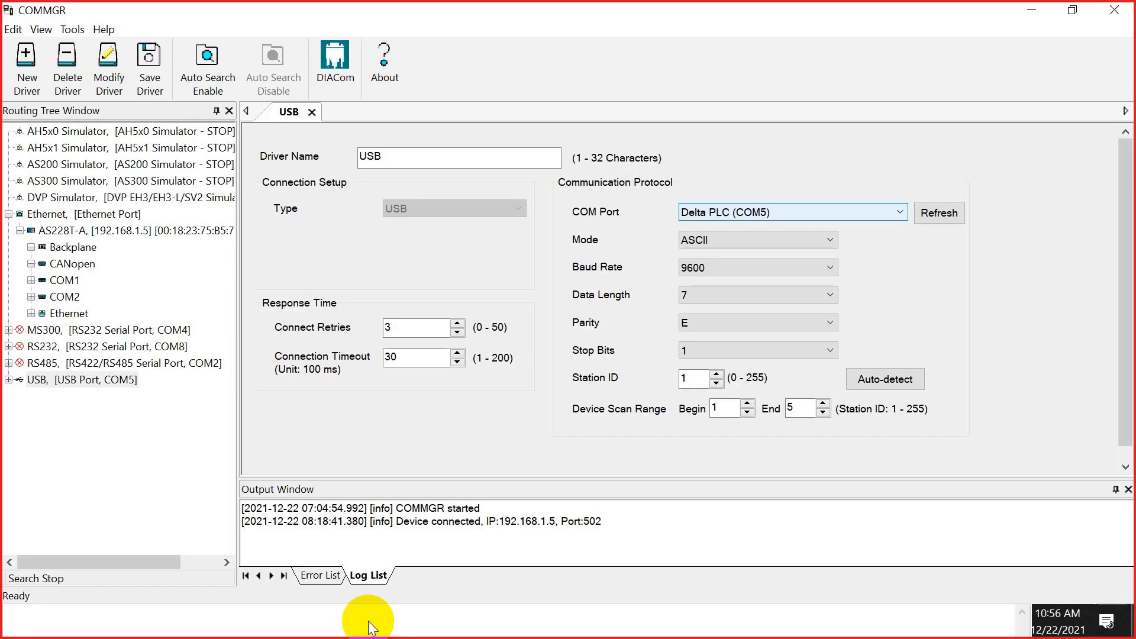
# Rebuild the Ethernet driver's IP address list by deleting all entries and searching the network, and save the driver.
pyautogui.click(83, 218)
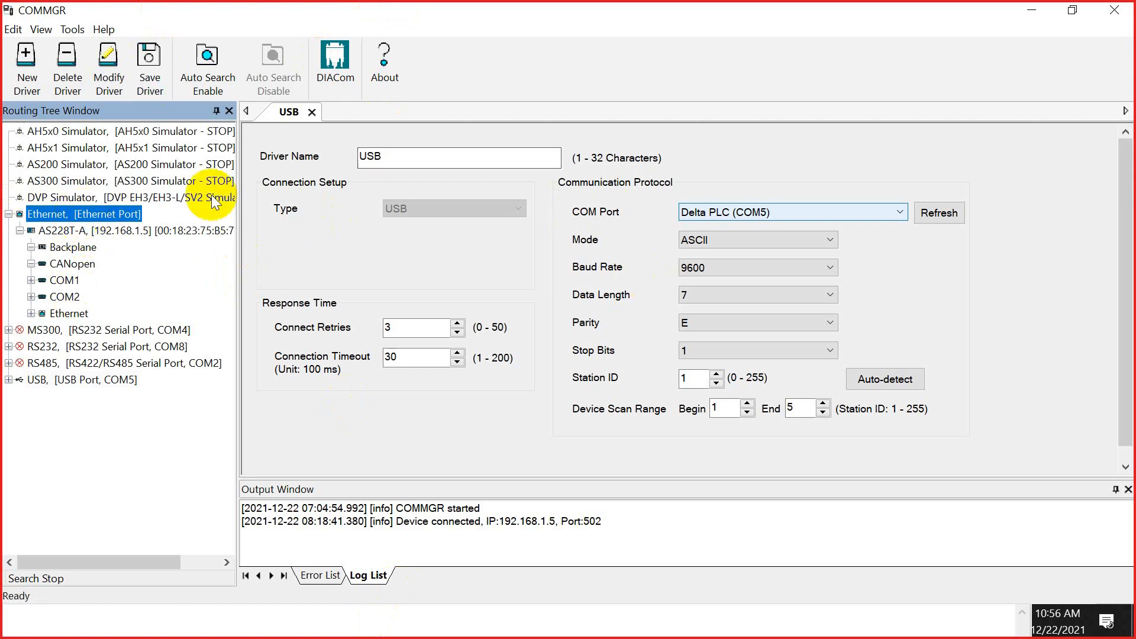
pyautogui.click(94, 214)
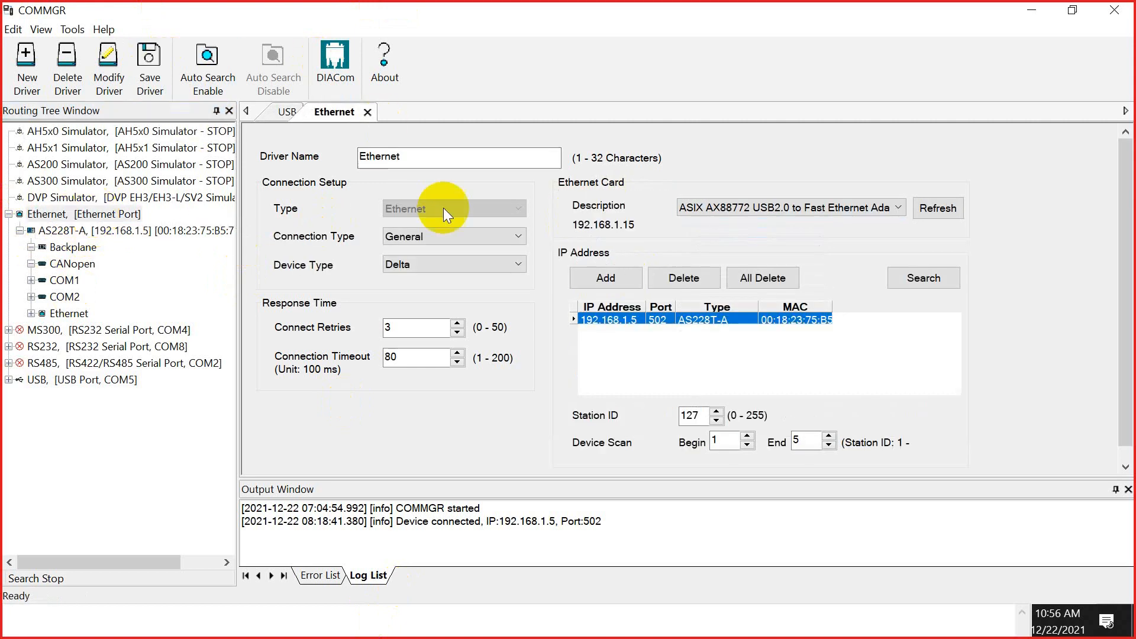
pyautogui.click(764, 287)
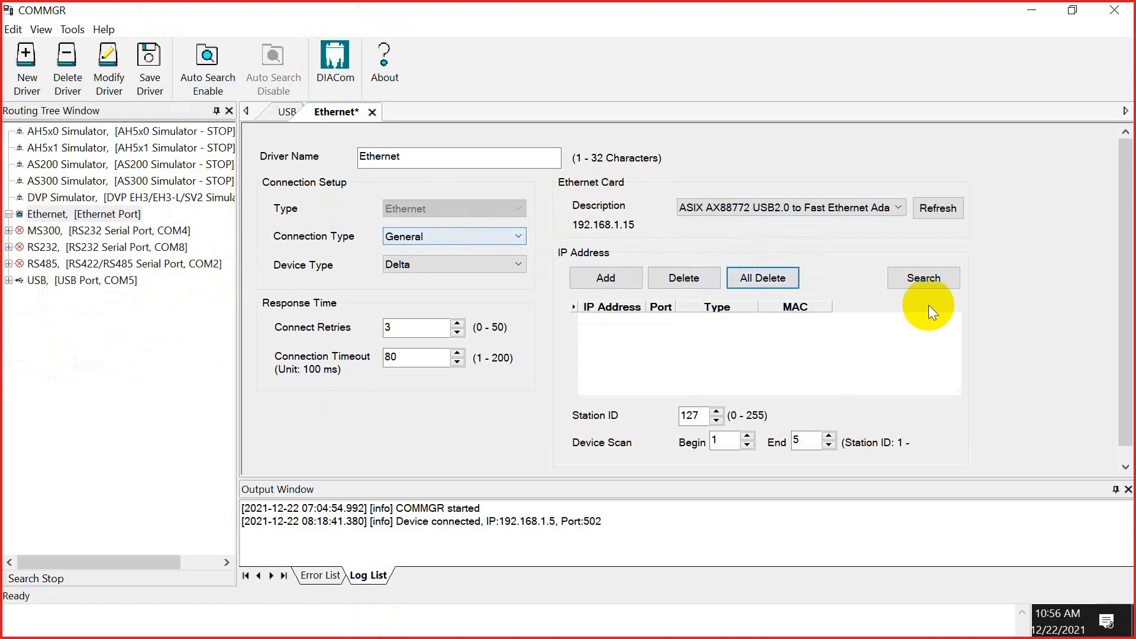
pyautogui.click(930, 280)
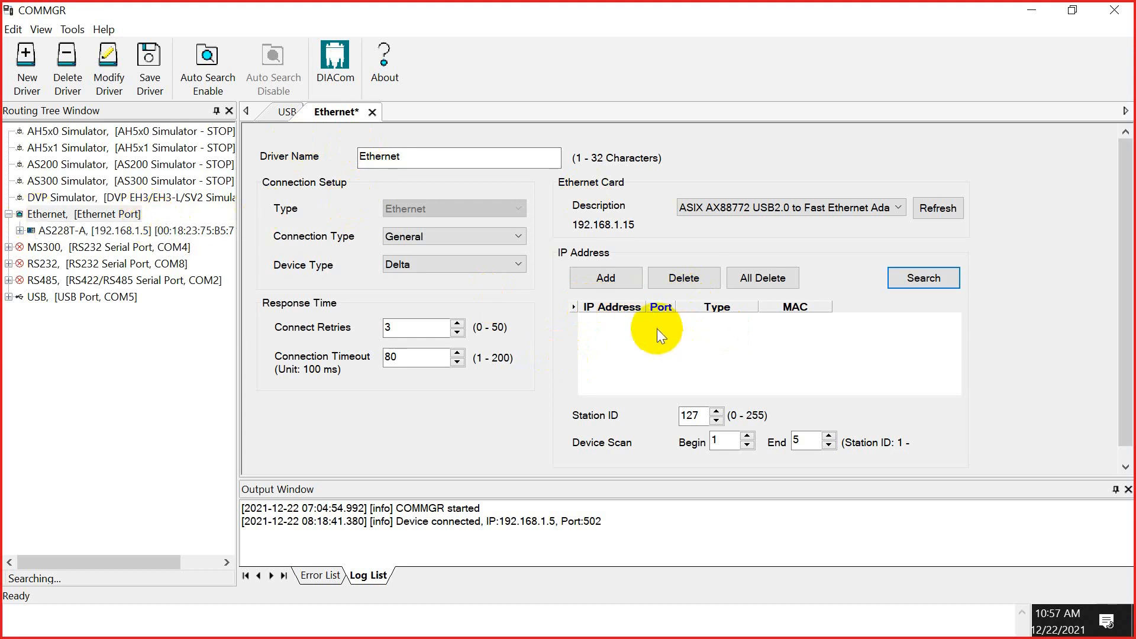
pyautogui.click(149, 64)
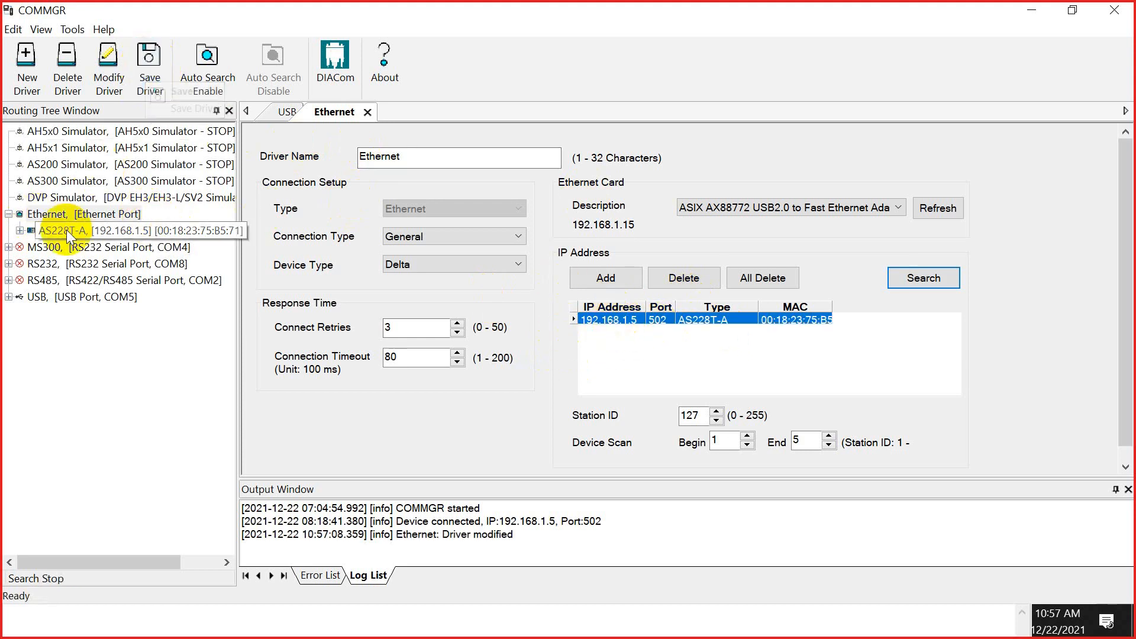
# Expand the AS228T-A under the Ethernet driver and scan its CANopen port, stopping the station scan early.
pyautogui.click(25, 230)
pyautogui.click(23, 230)
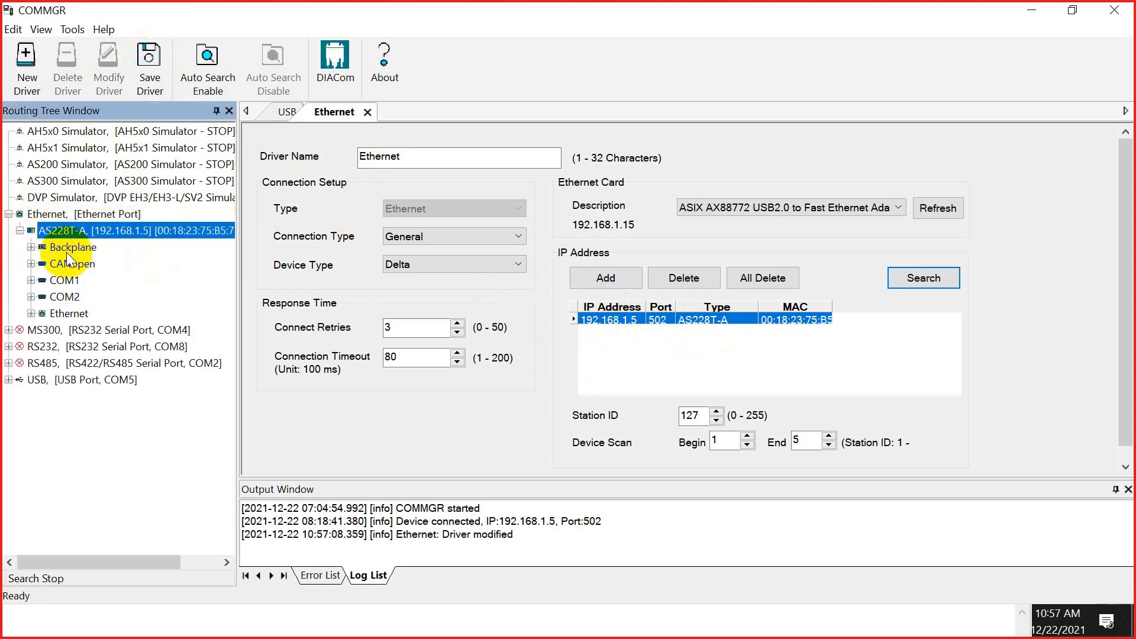
pyautogui.click(66, 261)
pyautogui.click(33, 263)
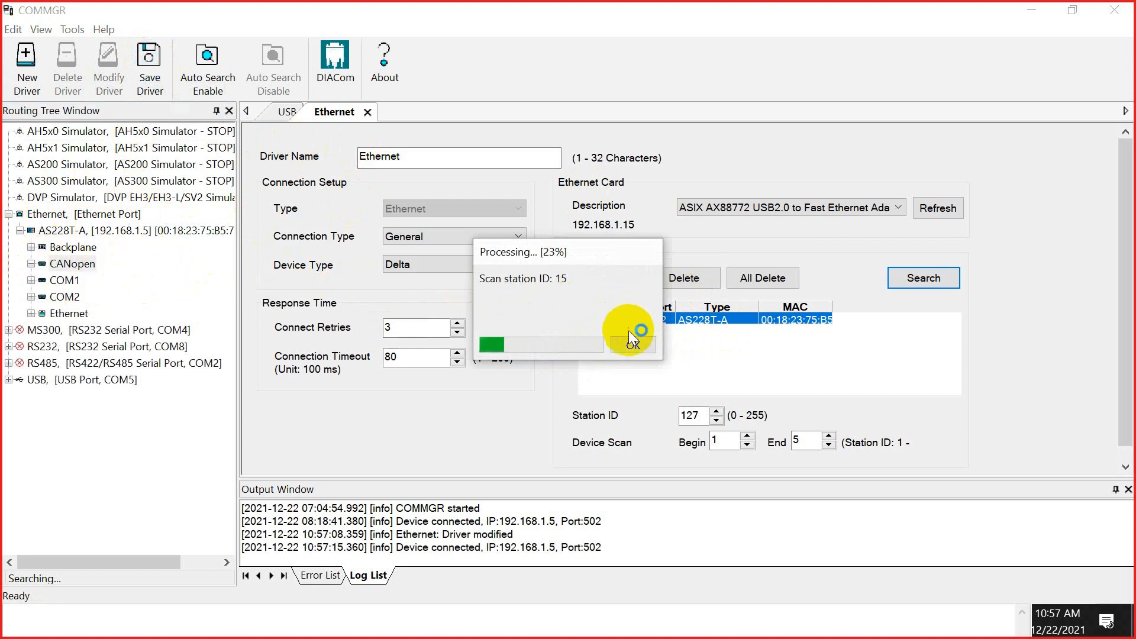
pyautogui.click(627, 346)
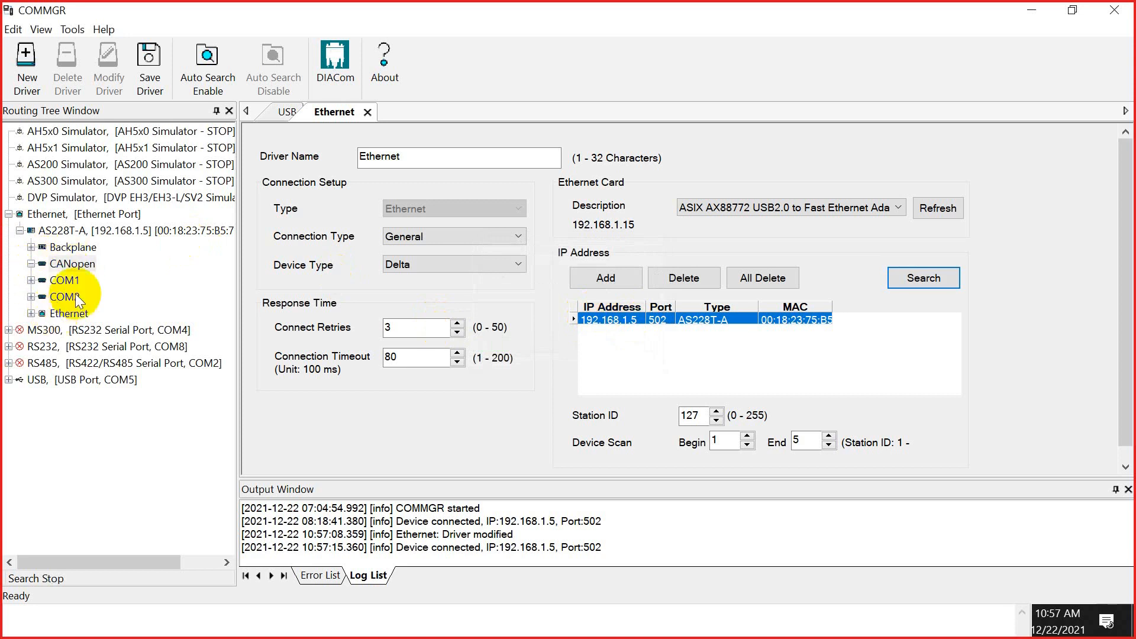
# Expand the USB driver to check its connected DVP-SE controller, and close the COMMGR window.
pyautogui.doubleClick(24, 382)
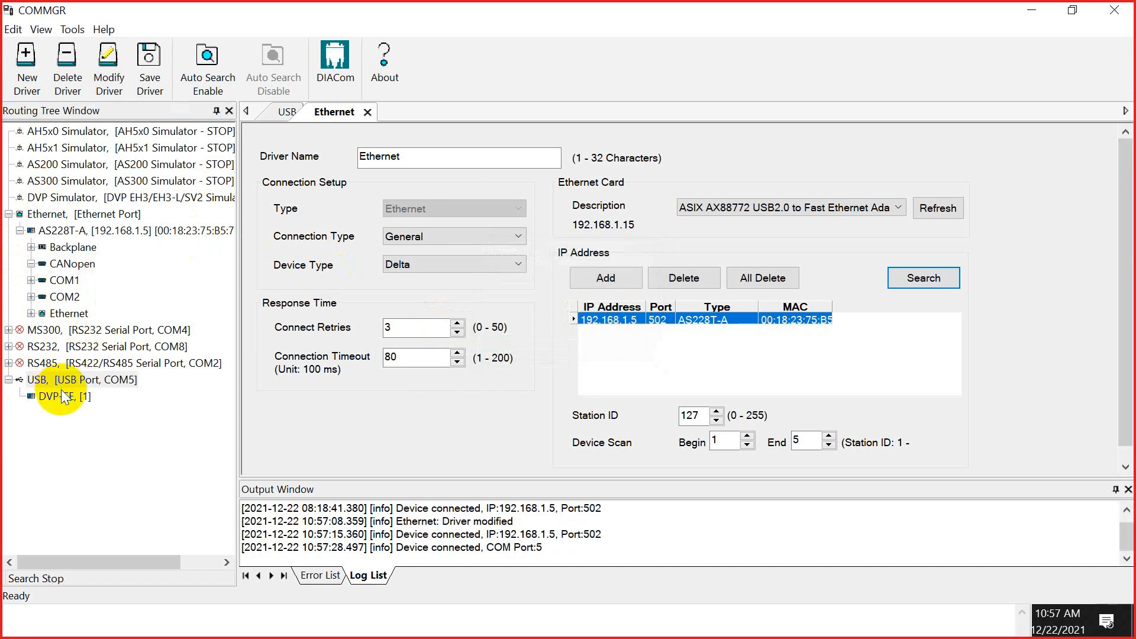
pyautogui.click(81, 383)
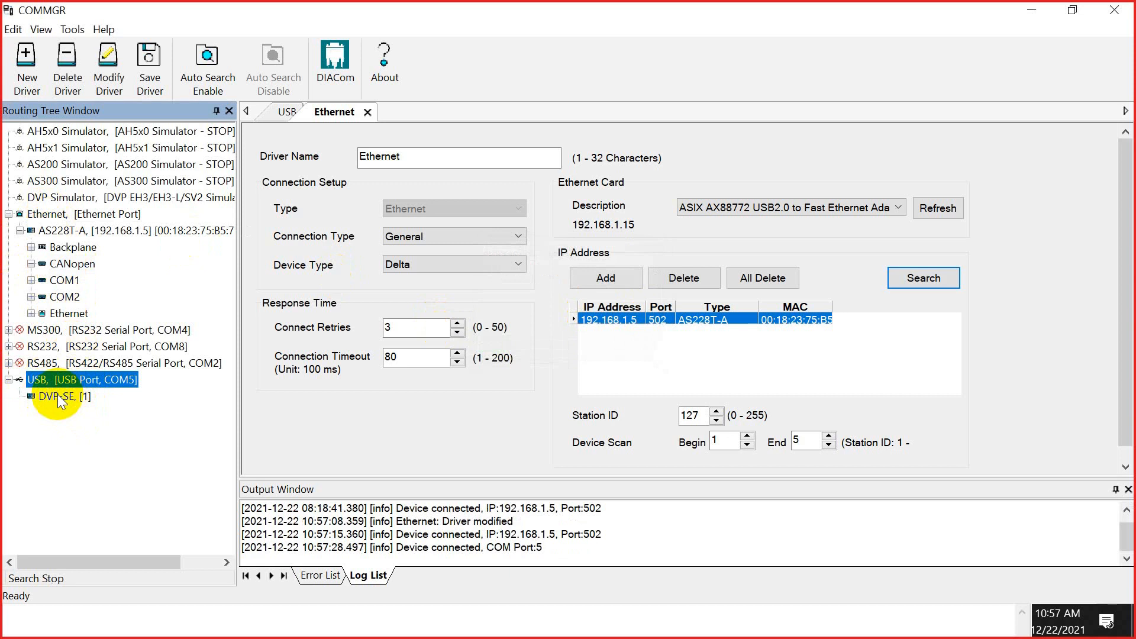
pyautogui.click(58, 396)
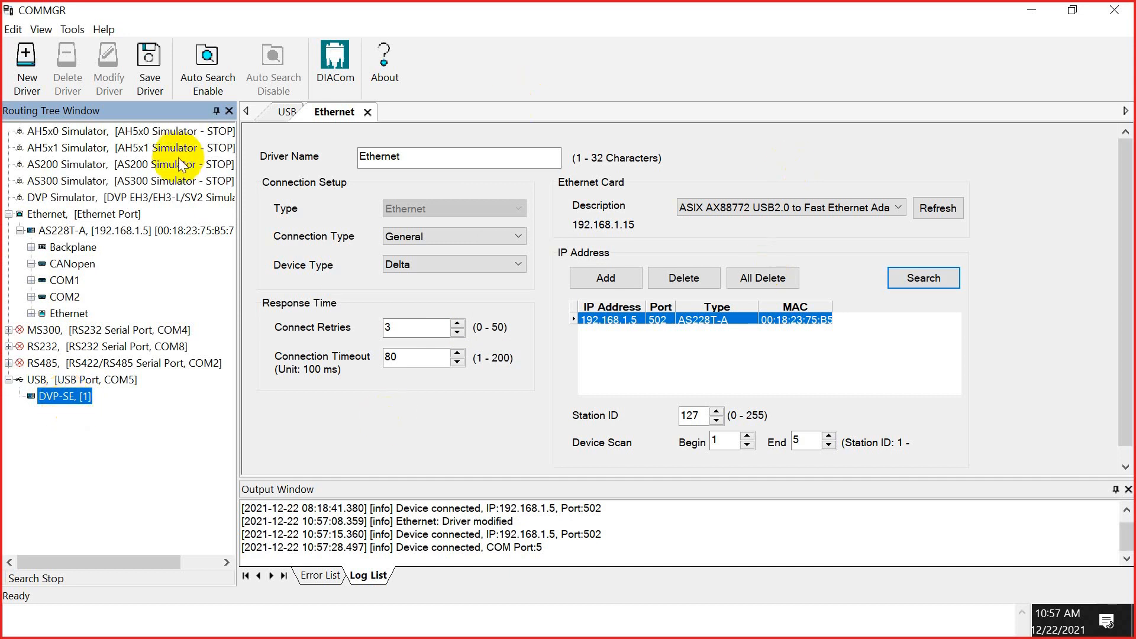
pyautogui.click(1113, 11)
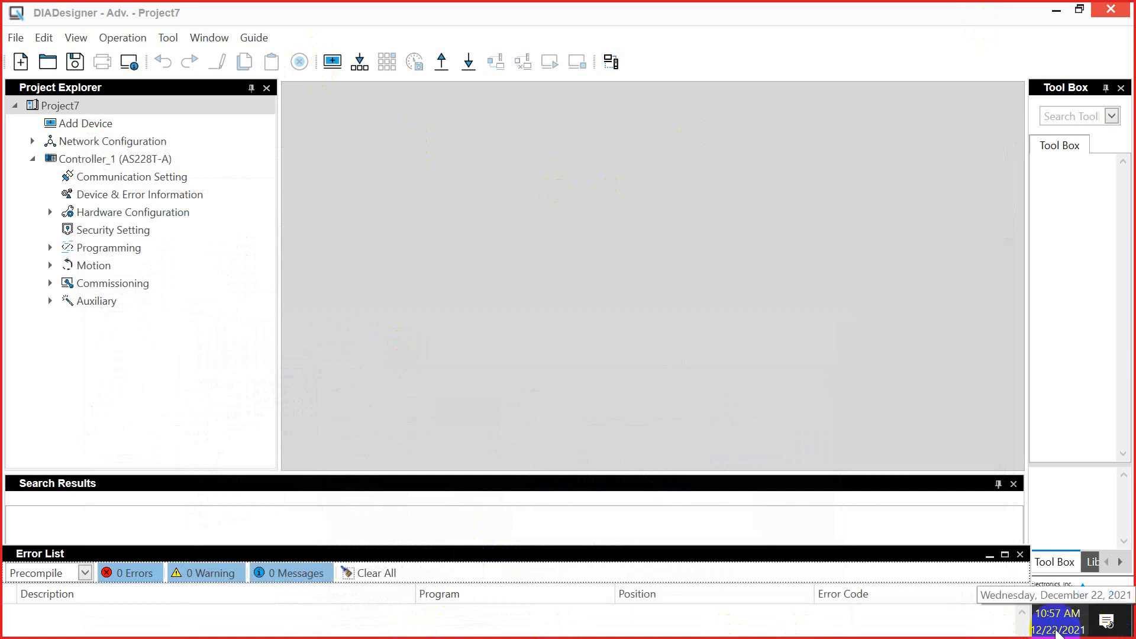
# Switch to ISPSoft and set its communication to the Ethernet driver with IP address 192.168.1.5.
pyautogui.click(1058, 621)
pyautogui.click(563, 623)
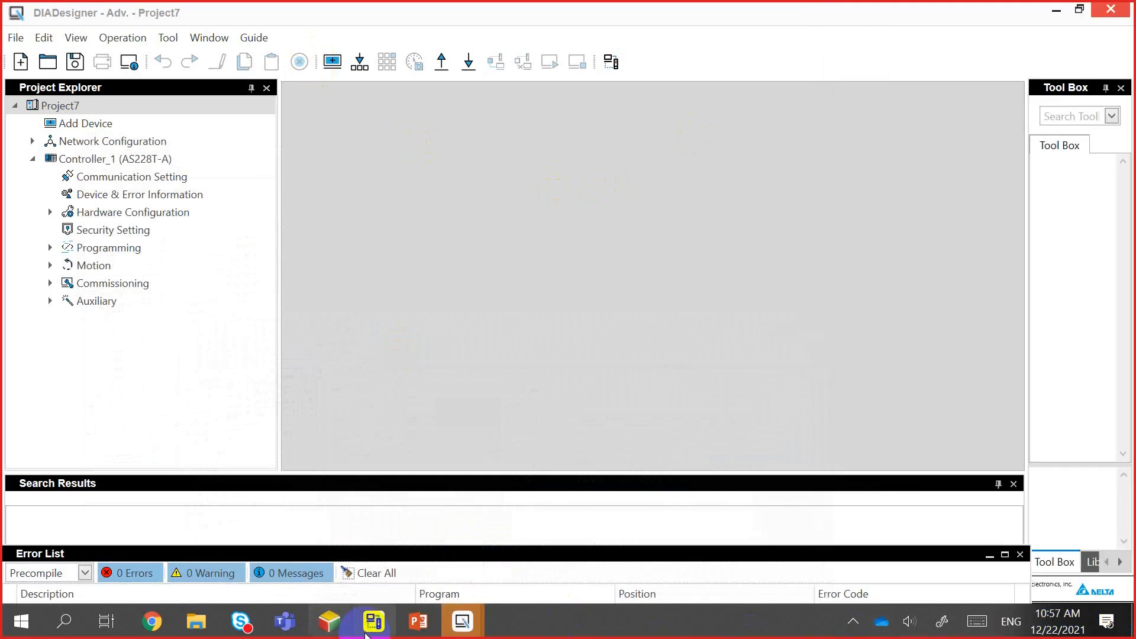
pyautogui.click(330, 622)
pyautogui.click(209, 30)
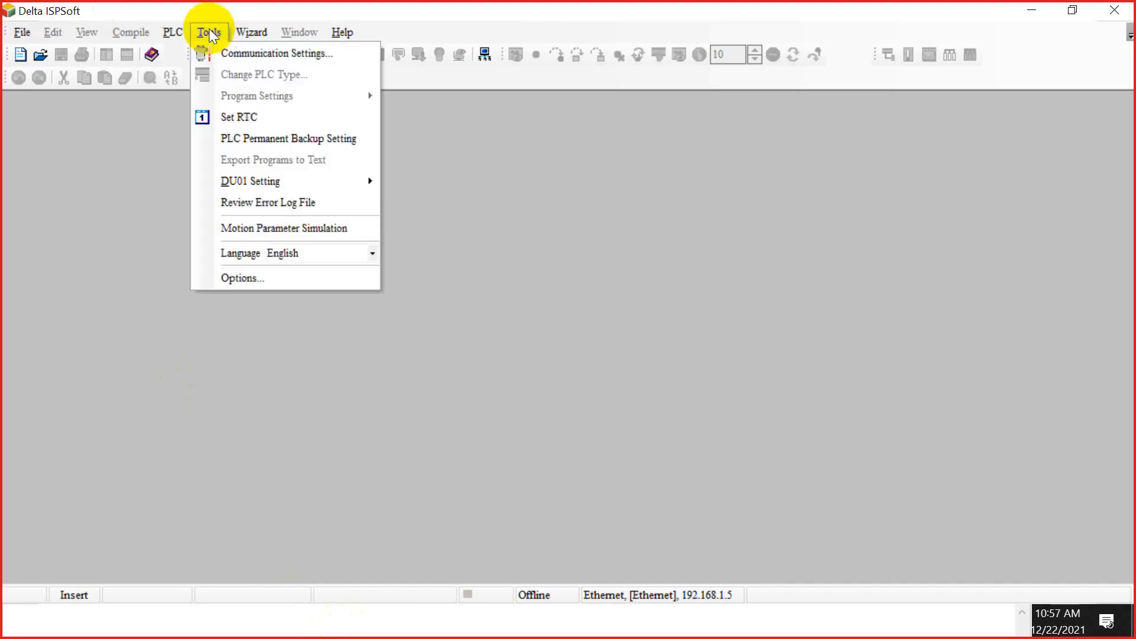
pyautogui.click(225, 53)
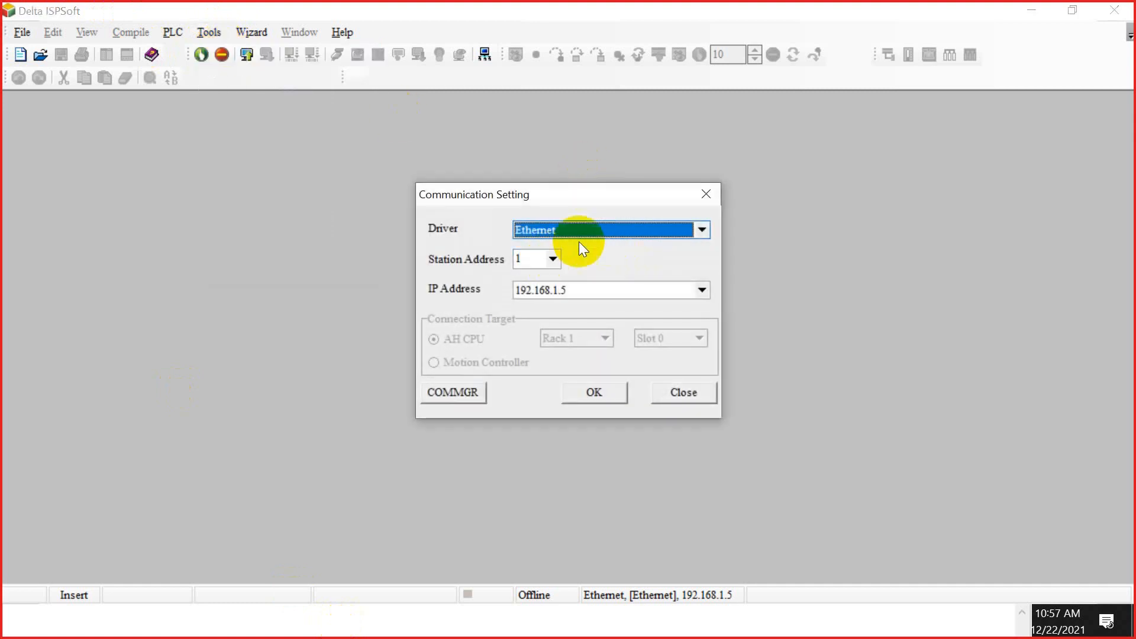
pyautogui.click(591, 224)
pyautogui.click(547, 338)
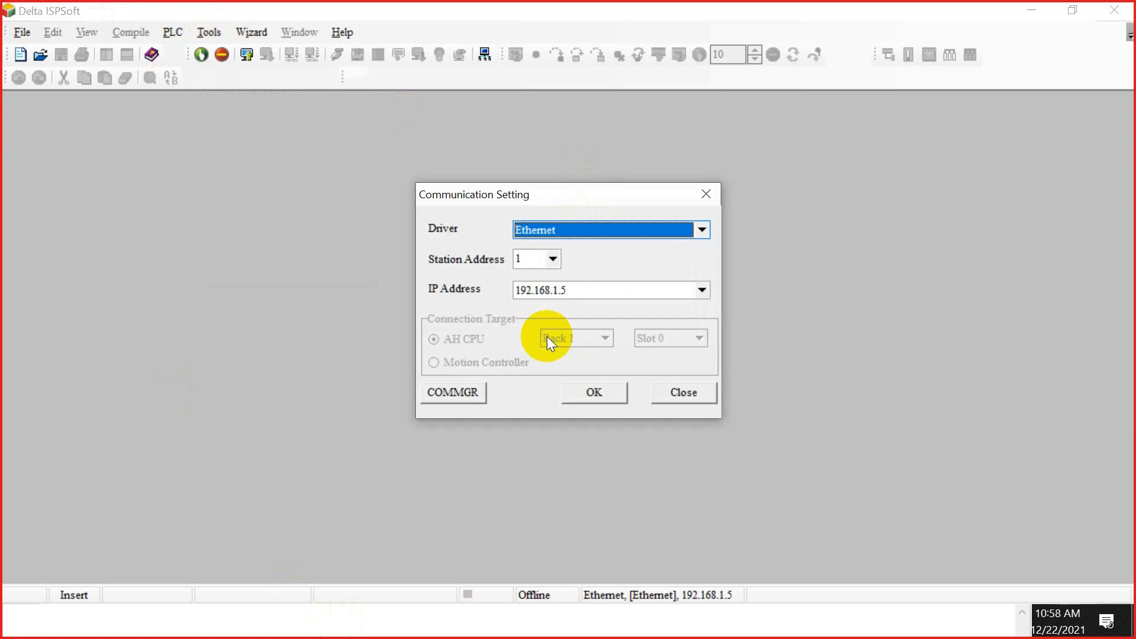
pyautogui.click(589, 294)
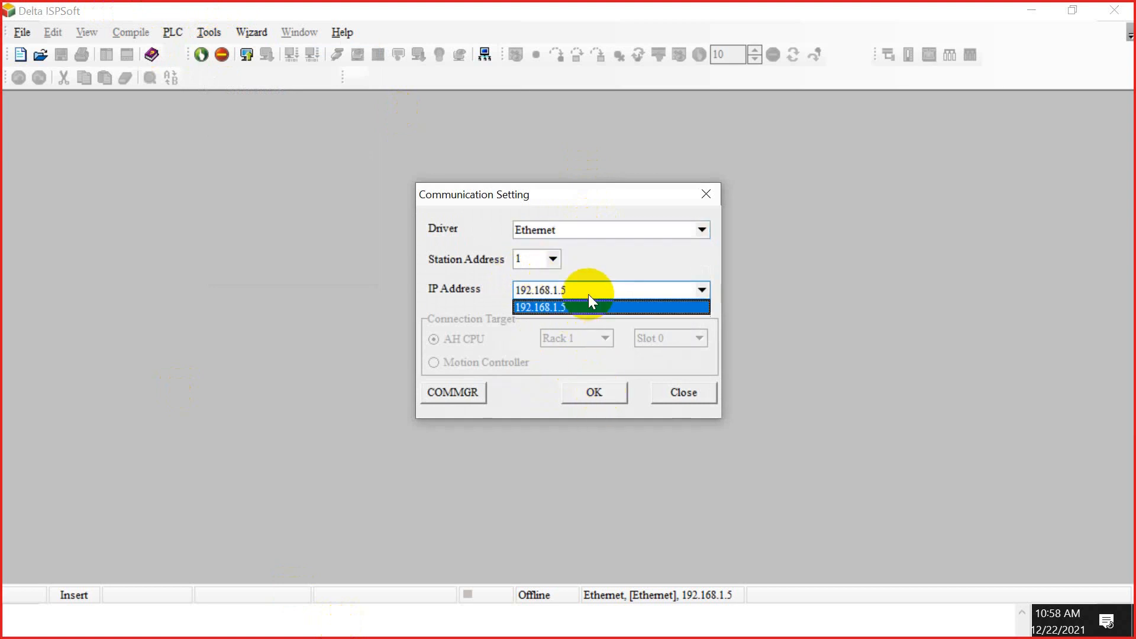
pyautogui.click(590, 308)
pyautogui.click(594, 391)
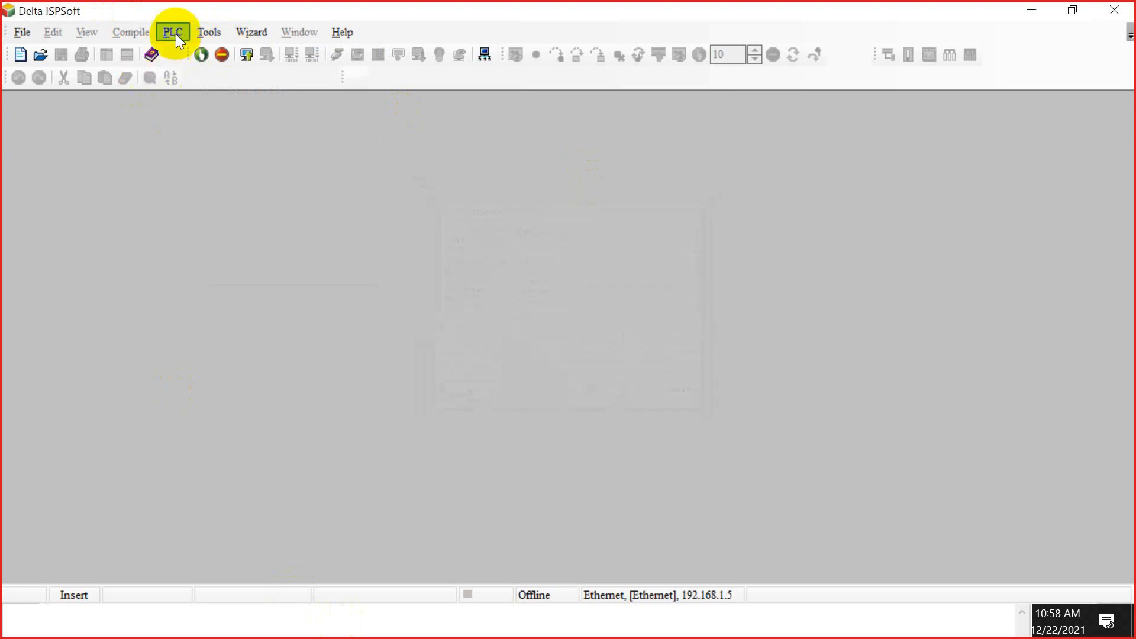
# Examine the connected PLC's system information and close it.
pyautogui.click(175, 34)
pyautogui.click(229, 321)
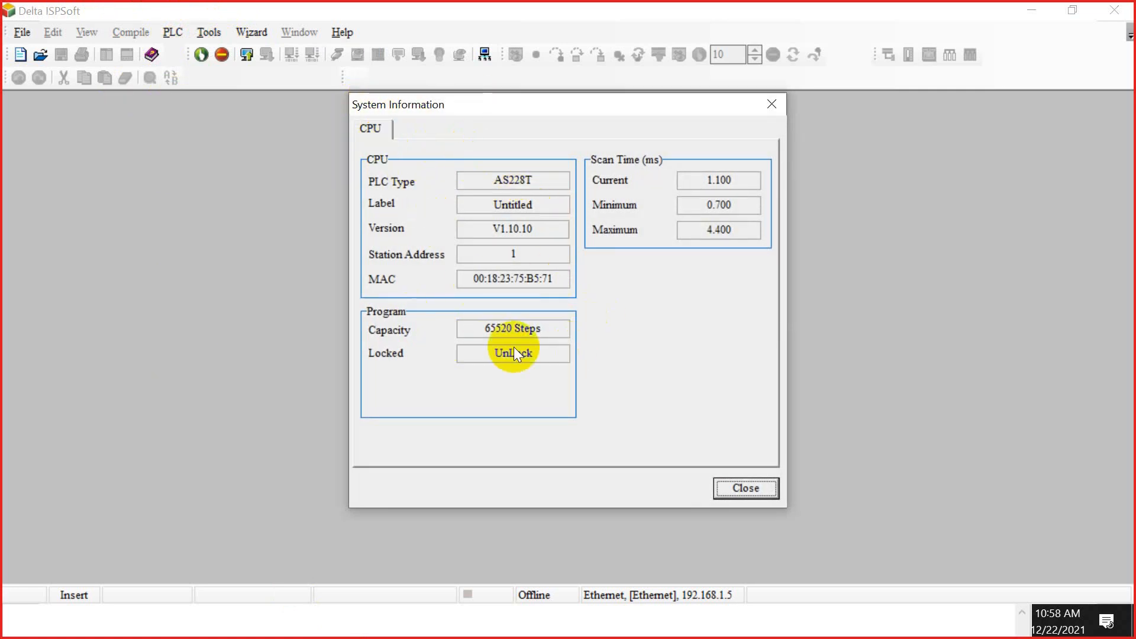
pyautogui.click(742, 491)
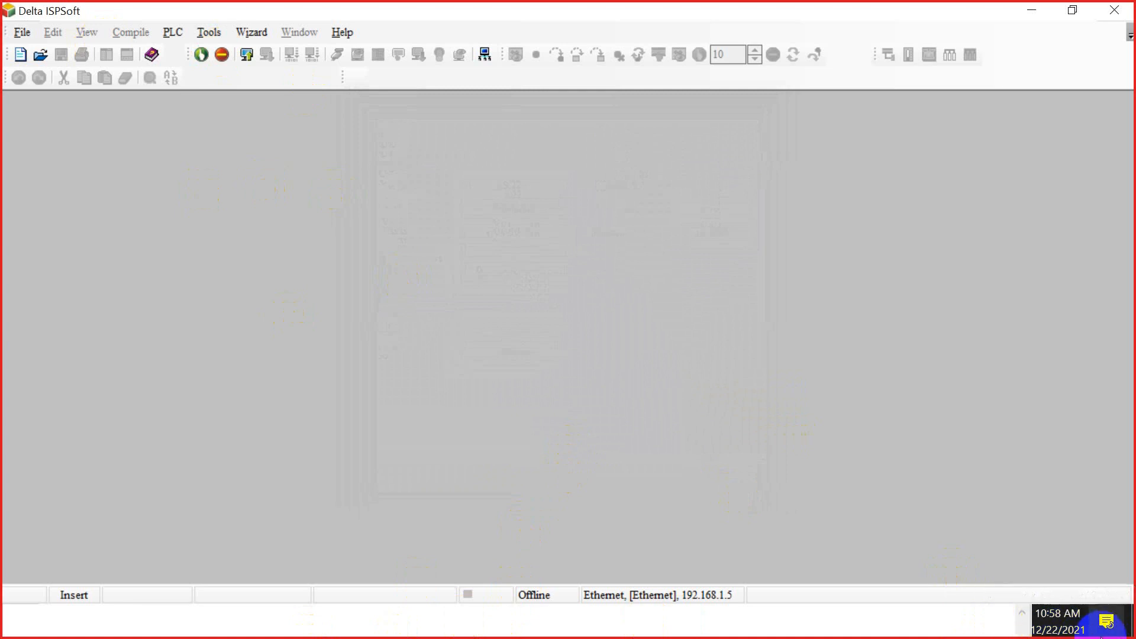
# Switch to COMMGR and start the AS200 Simulator driver.
pyautogui.click(1105, 621)
pyautogui.click(1058, 621)
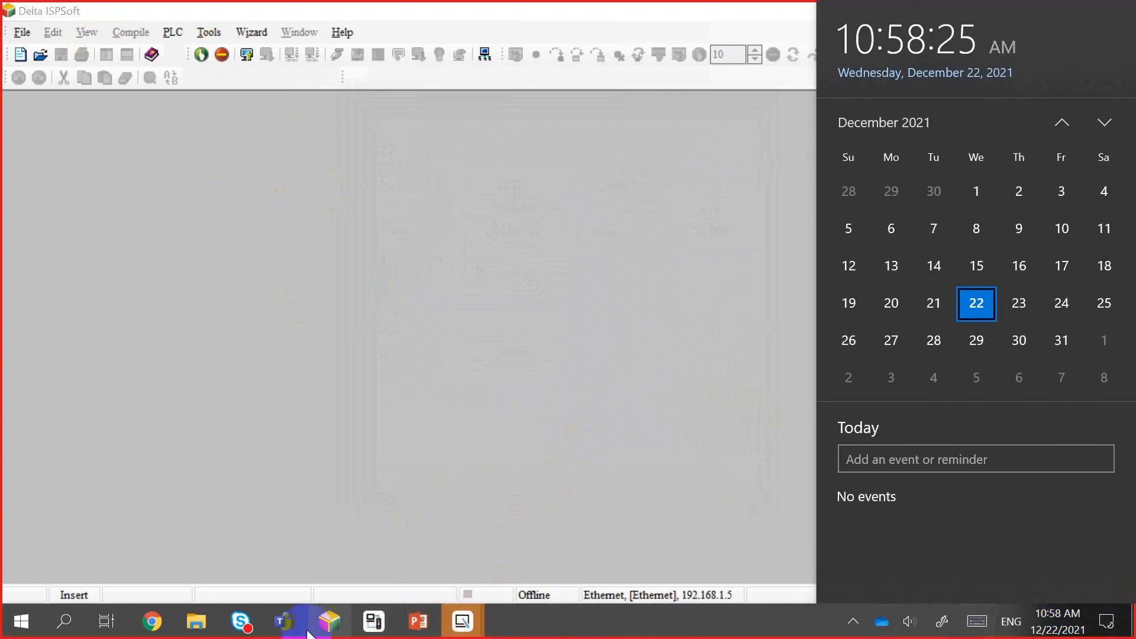
pyautogui.click(374, 622)
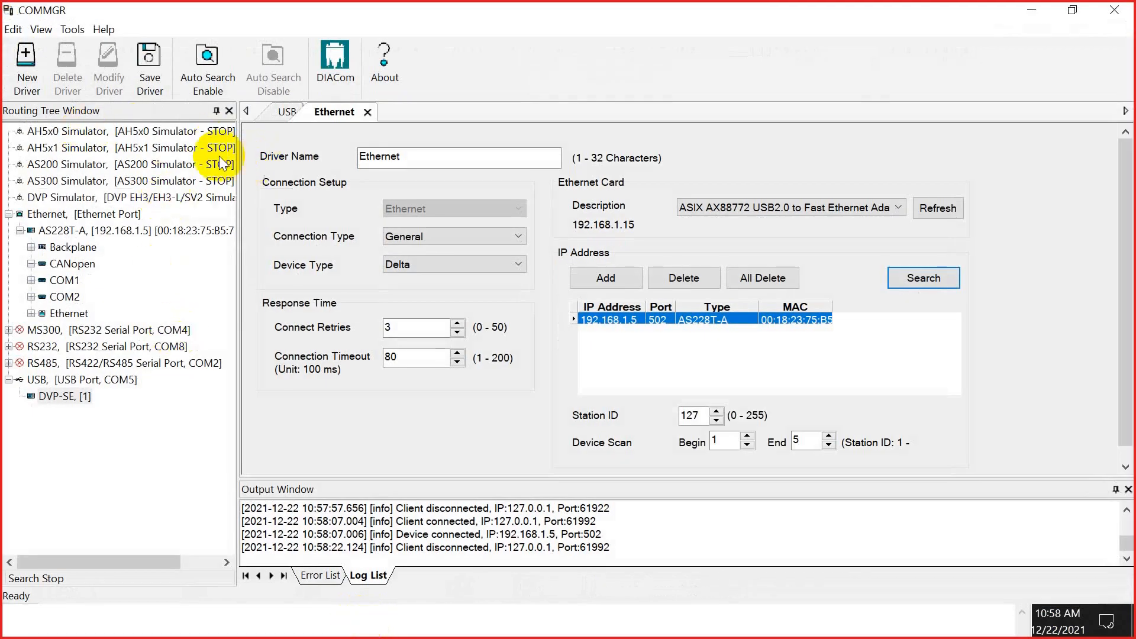
pyautogui.click(178, 136)
pyautogui.click(159, 165)
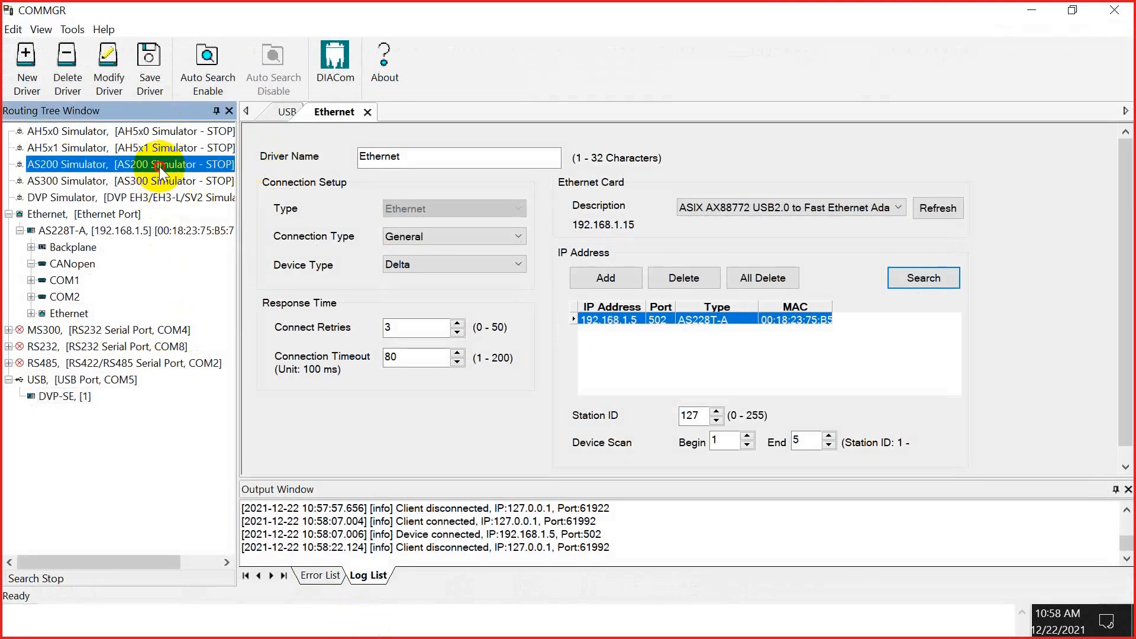
pyautogui.rightClick(158, 166)
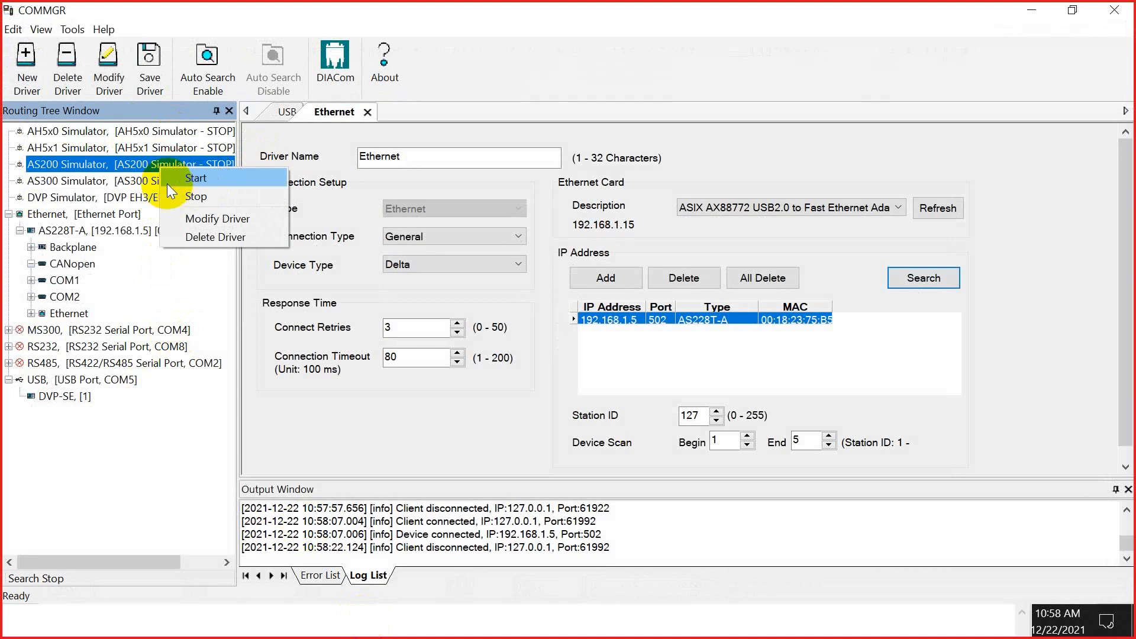
pyautogui.click(115, 164)
pyautogui.rightClick(117, 165)
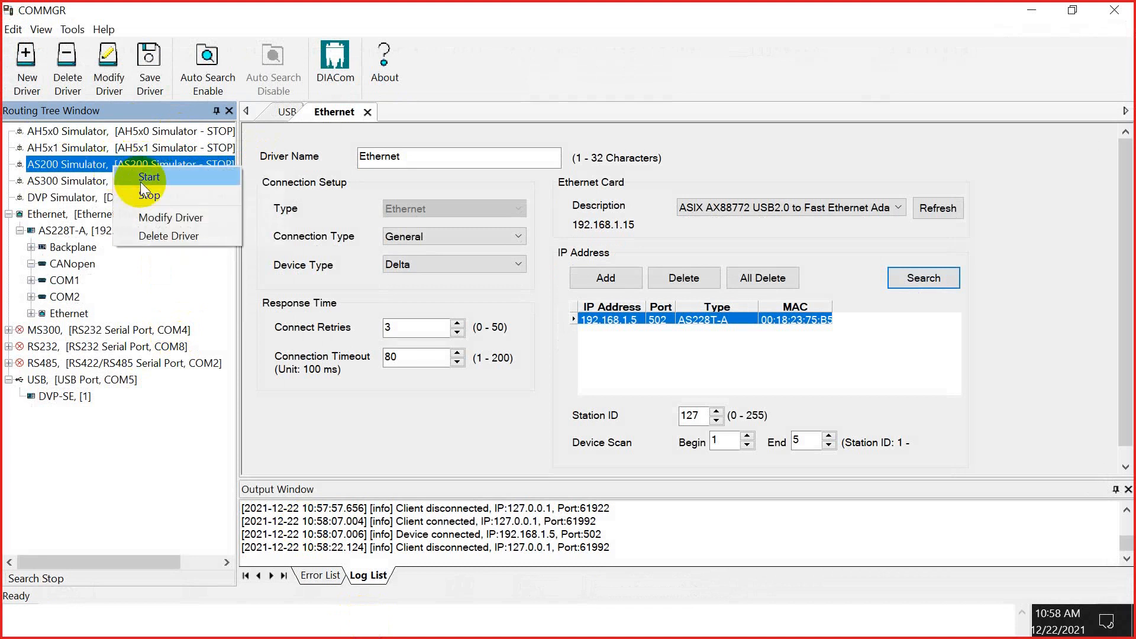
pyautogui.click(140, 182)
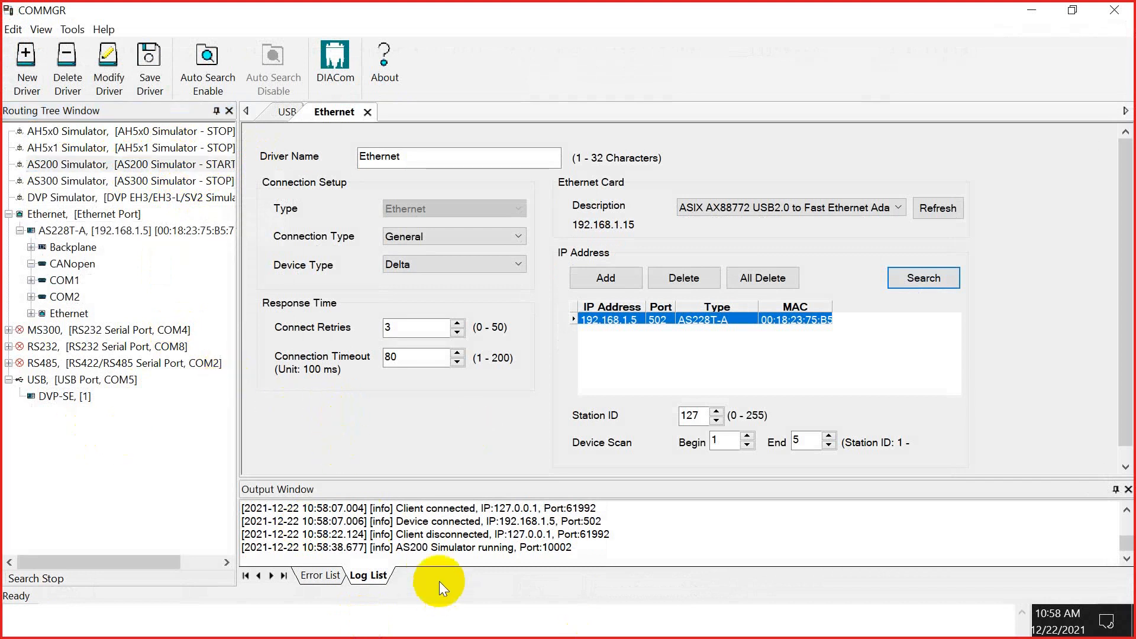
pyautogui.click(210, 167)
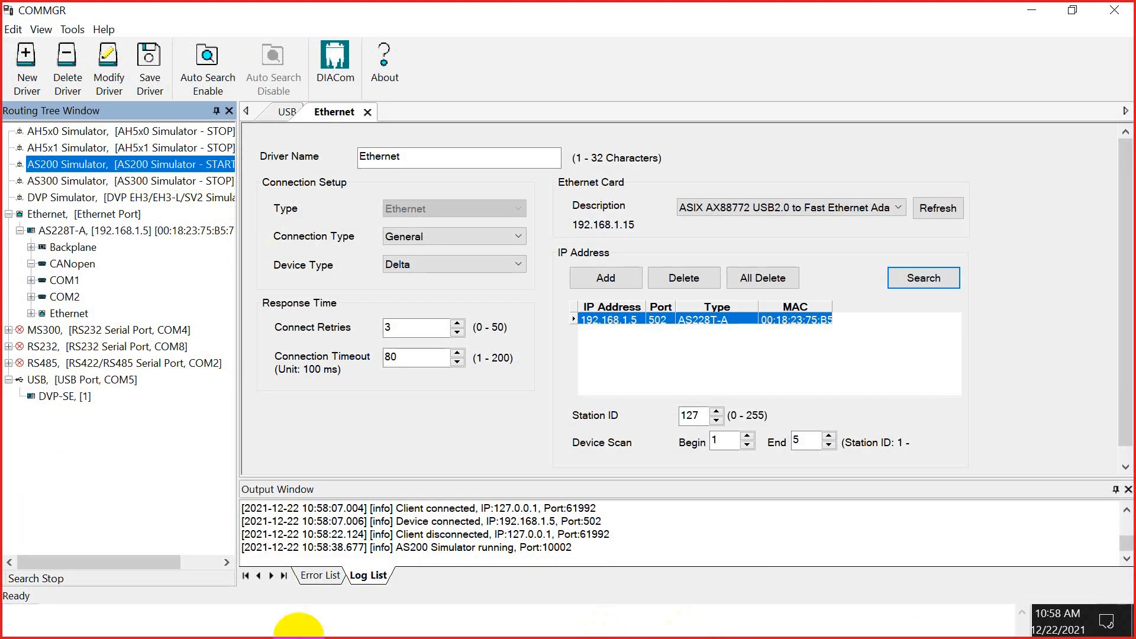
# Switch to ISPSoft and set its communication driver to AS200 Simulator with station address 0.
pyautogui.hotkey('alt', 'Tab')
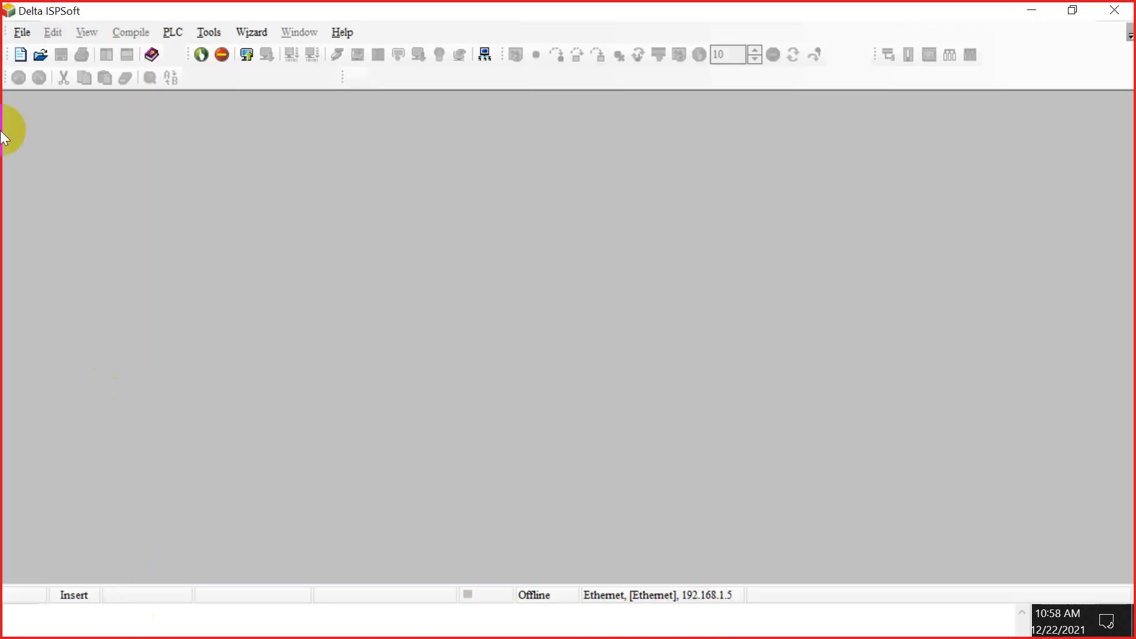
pyautogui.click(204, 28)
pyautogui.click(254, 54)
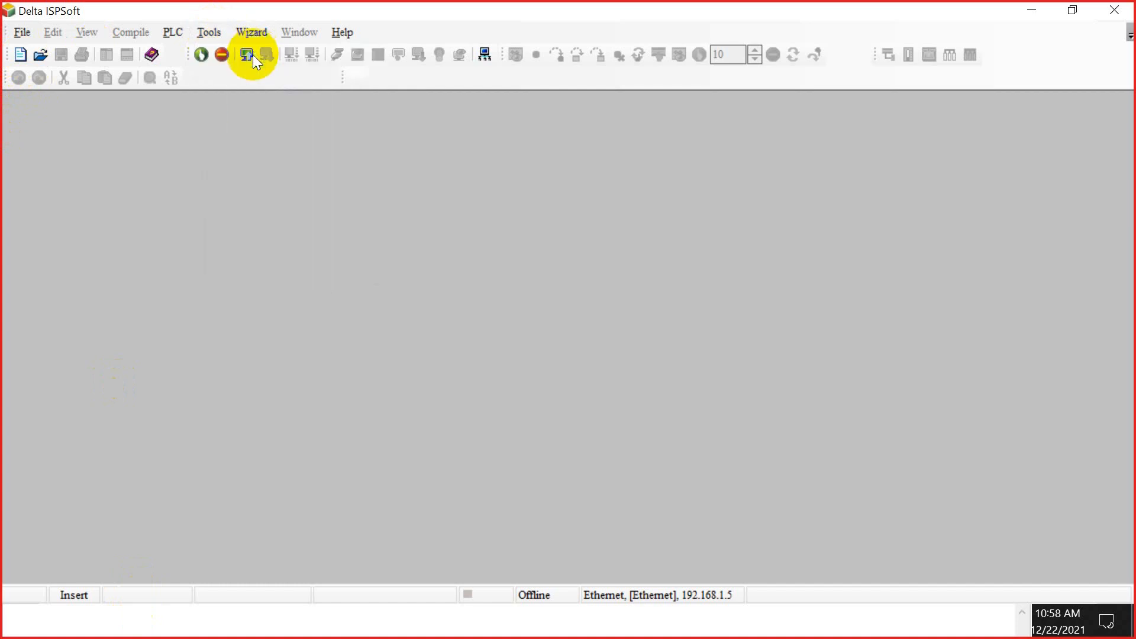
pyautogui.click(596, 229)
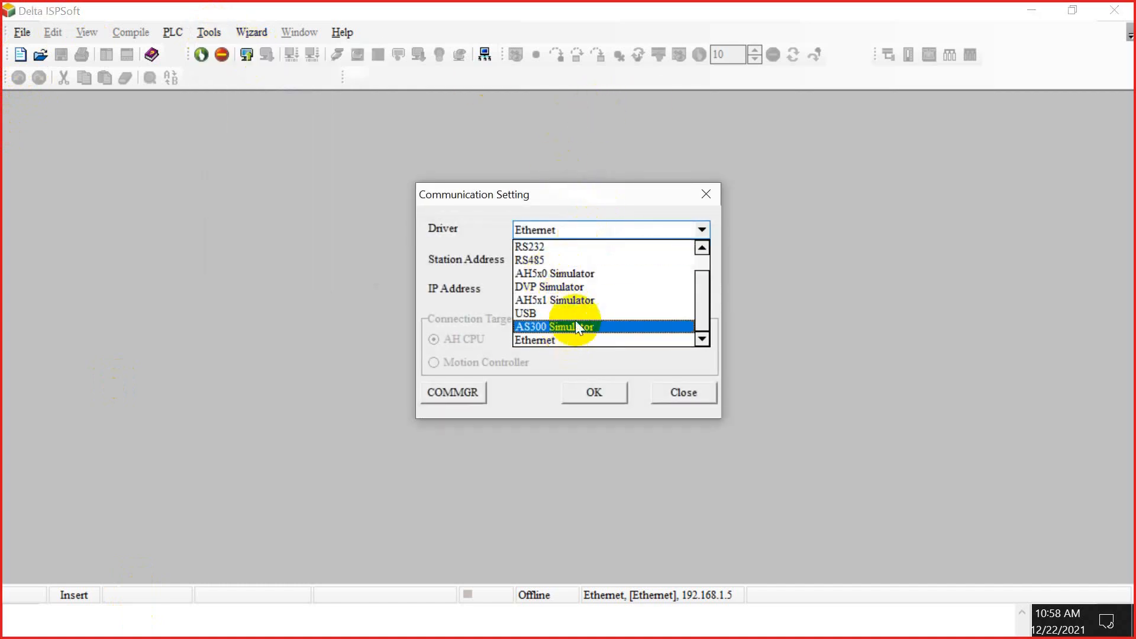
pyautogui.scroll(1, 577, 293)
pyautogui.click(588, 267)
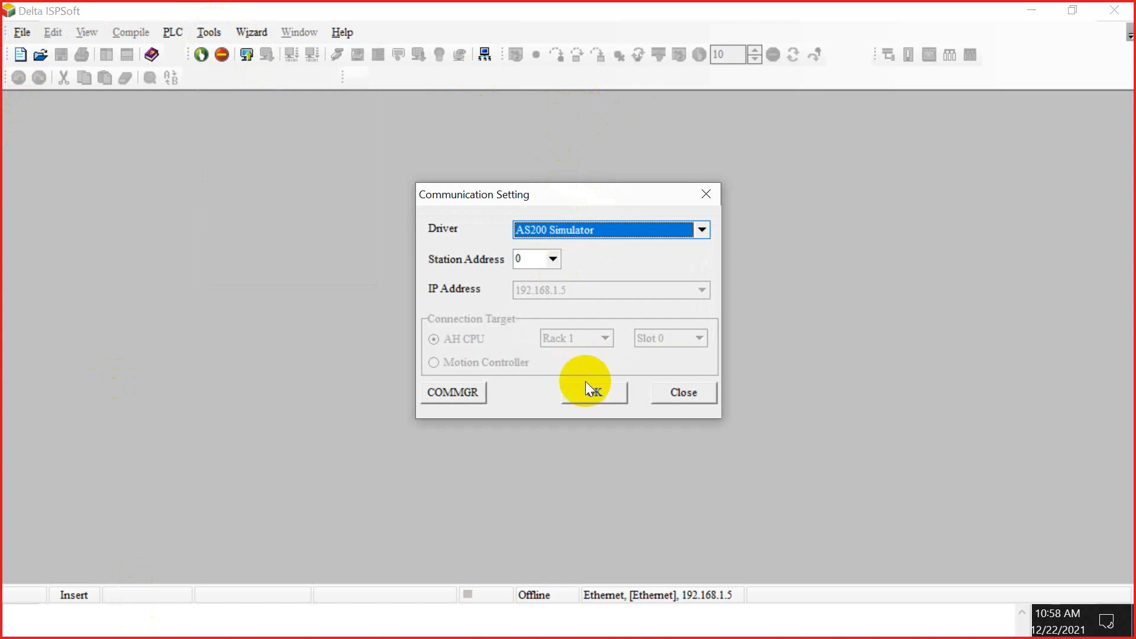
pyautogui.click(586, 389)
# Examine the AS200 simulator's CPU system information and close it.
pyautogui.click(170, 33)
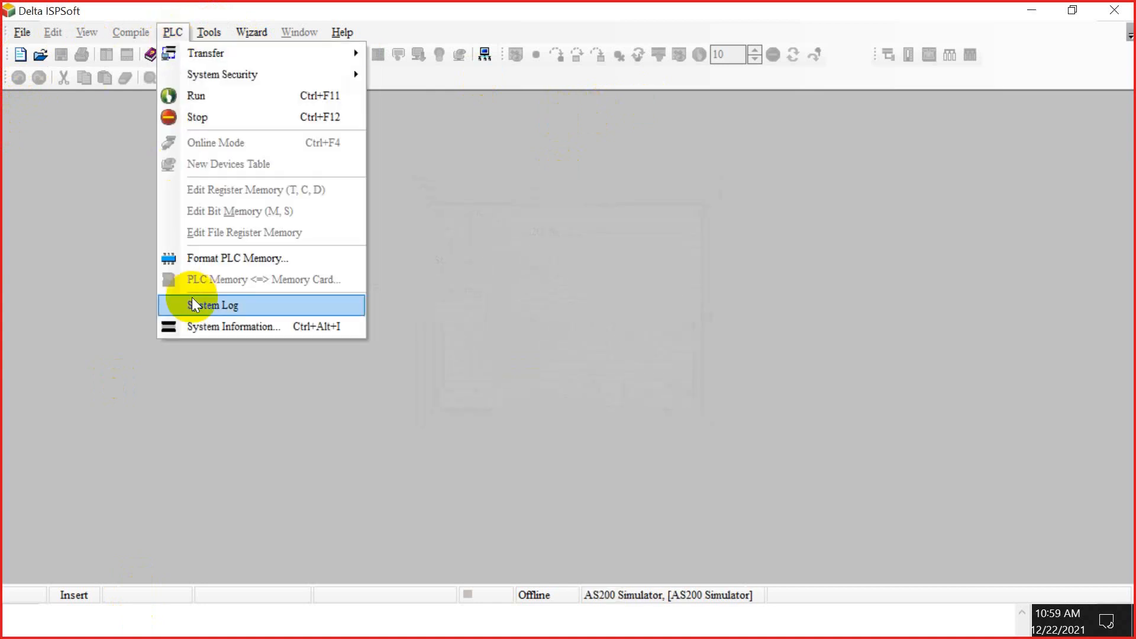
pyautogui.click(198, 323)
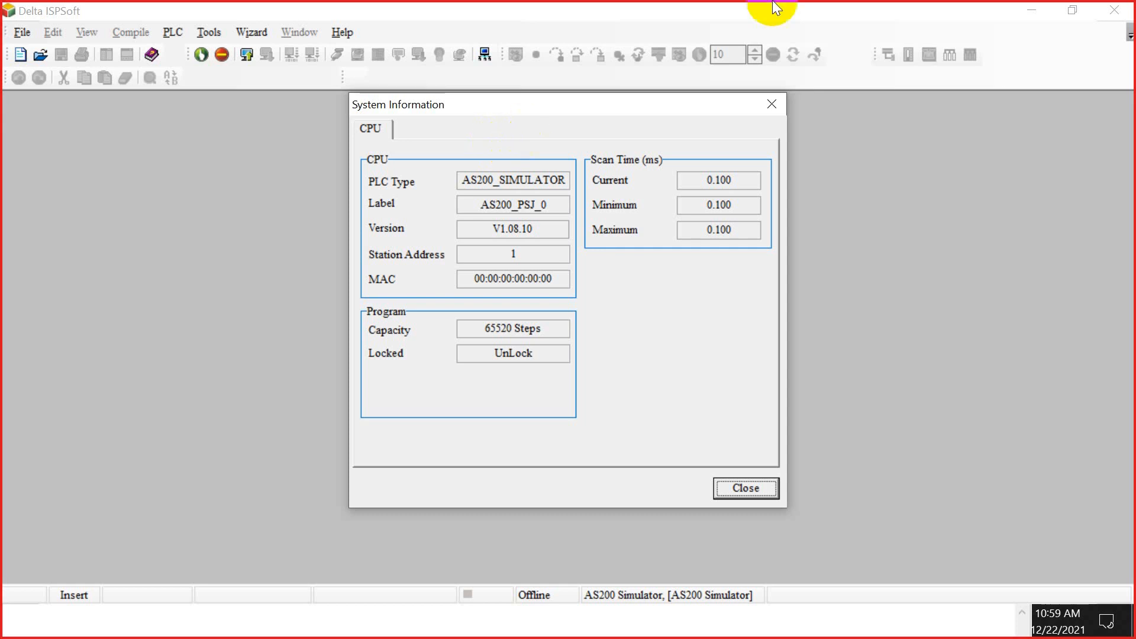
pyautogui.click(758, 497)
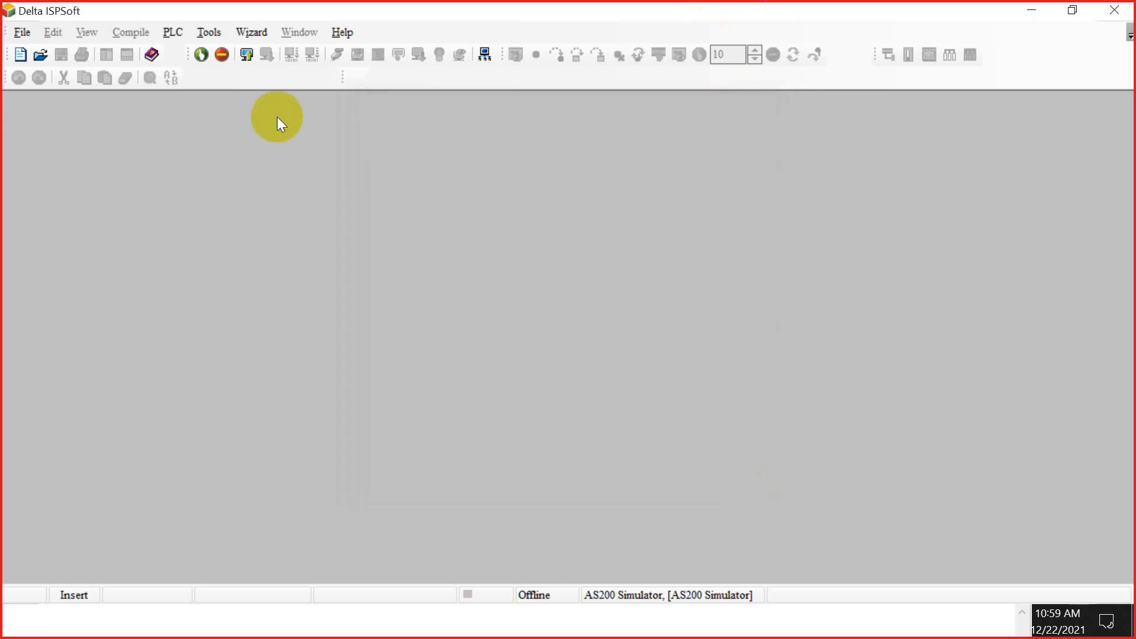
pyautogui.click(210, 33)
pyautogui.click(228, 52)
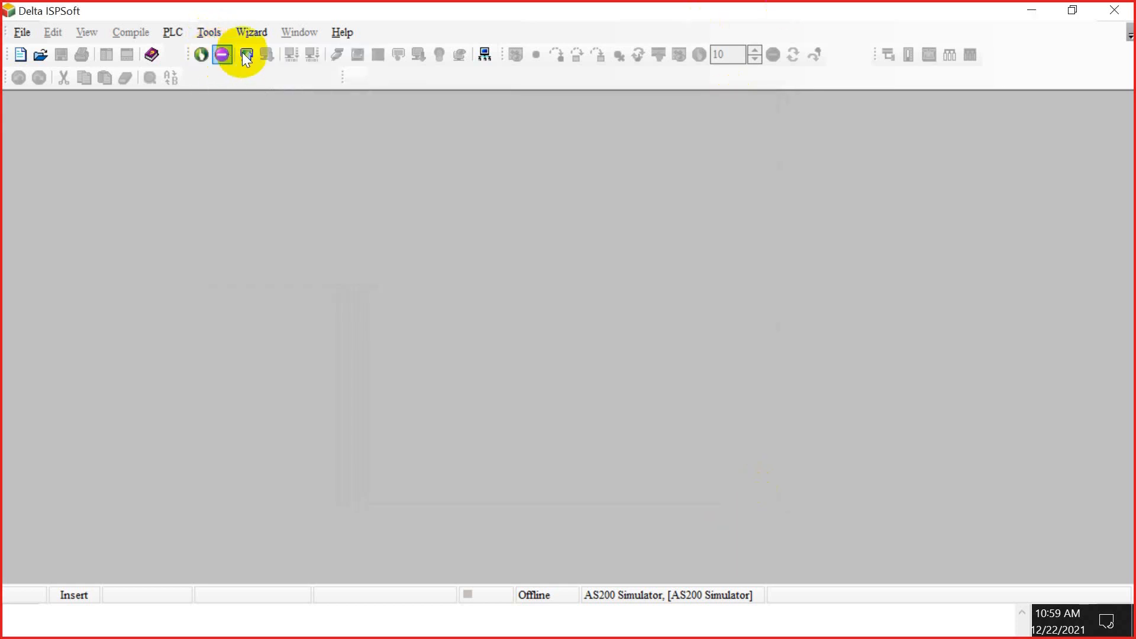
pyautogui.click(682, 392)
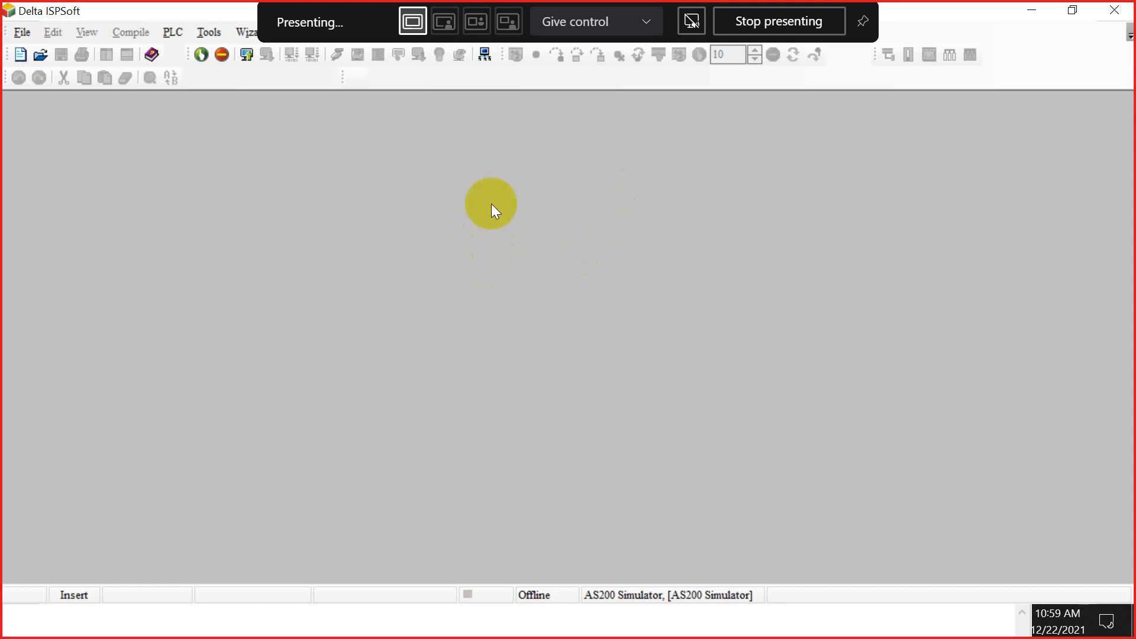
pyautogui.click(868, 29)
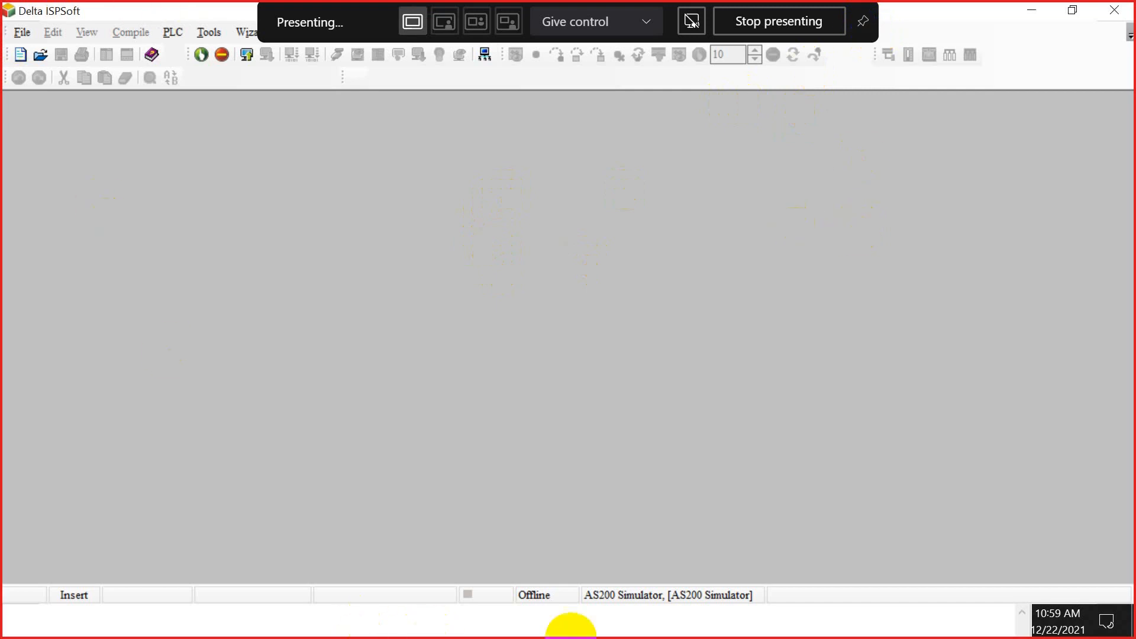
# Switch to the Delta PLC Introduction-Basic presentation in PowerPoint and go to the Outline on slide 63.
pyautogui.click(1015, 631)
pyautogui.click(415, 619)
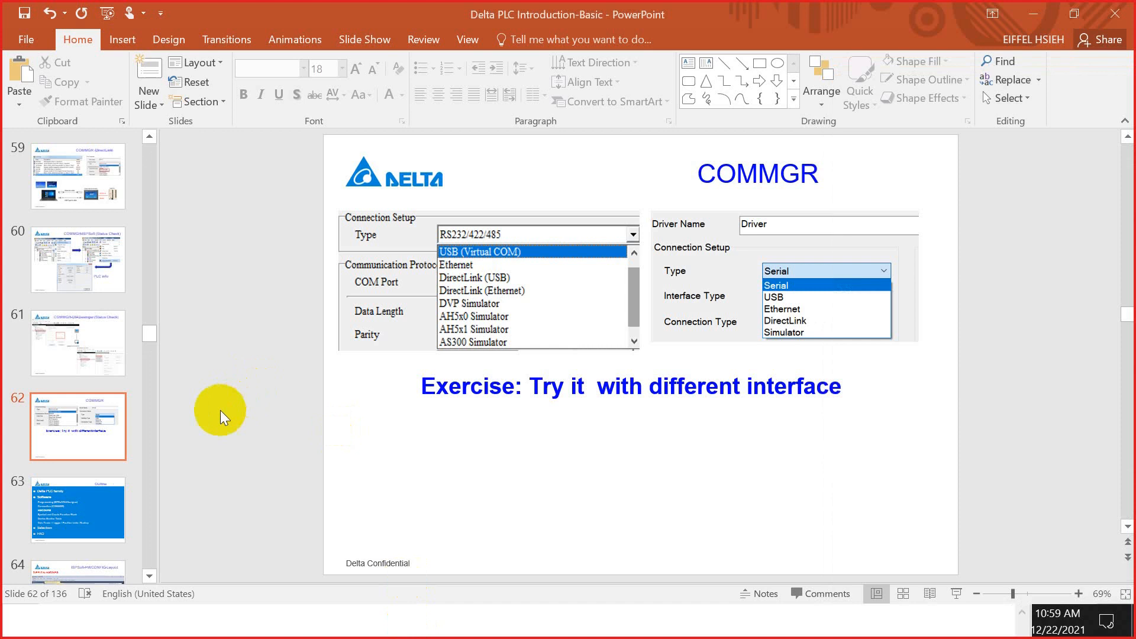
pyautogui.scroll(-1, 168, 444)
pyautogui.click(107, 490)
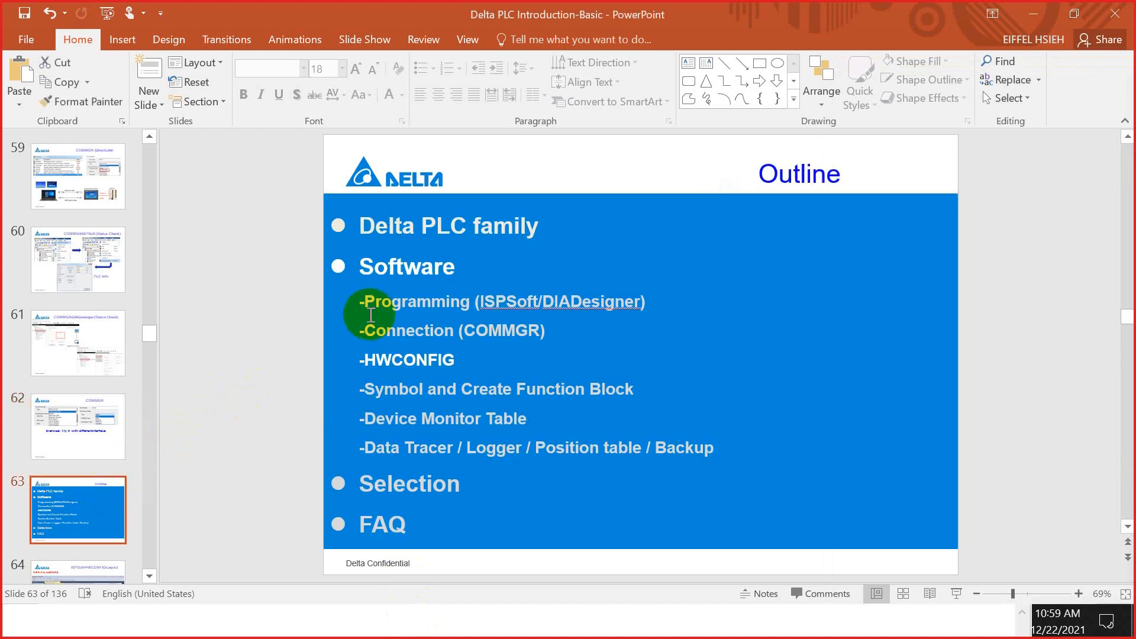